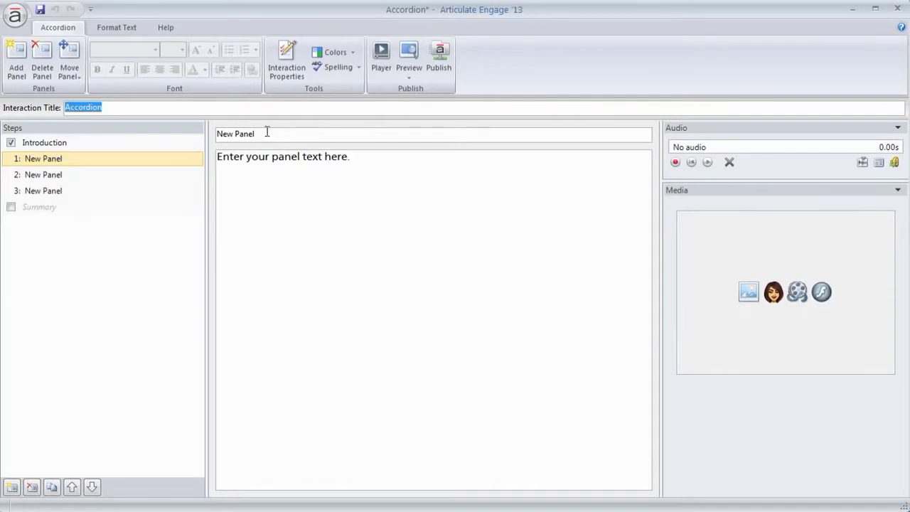
left_click_drag(265, 133, 208, 133)
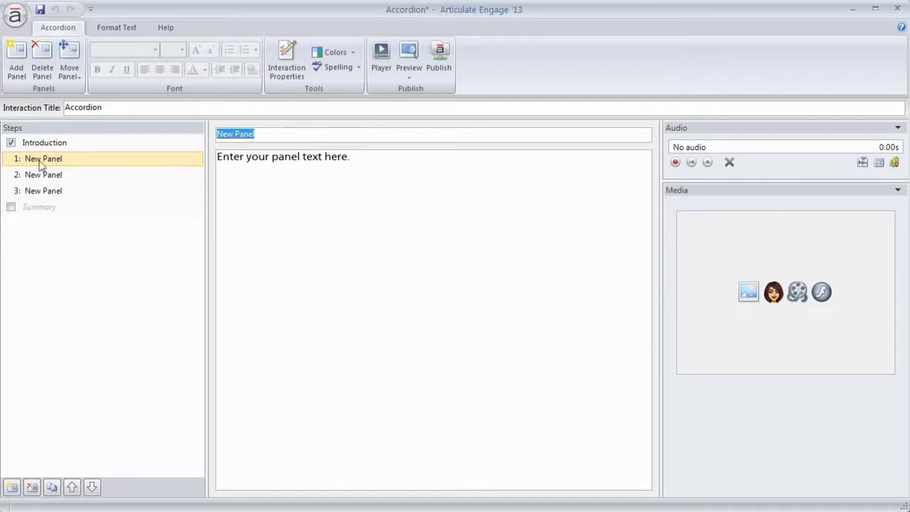
left_click(373, 157)
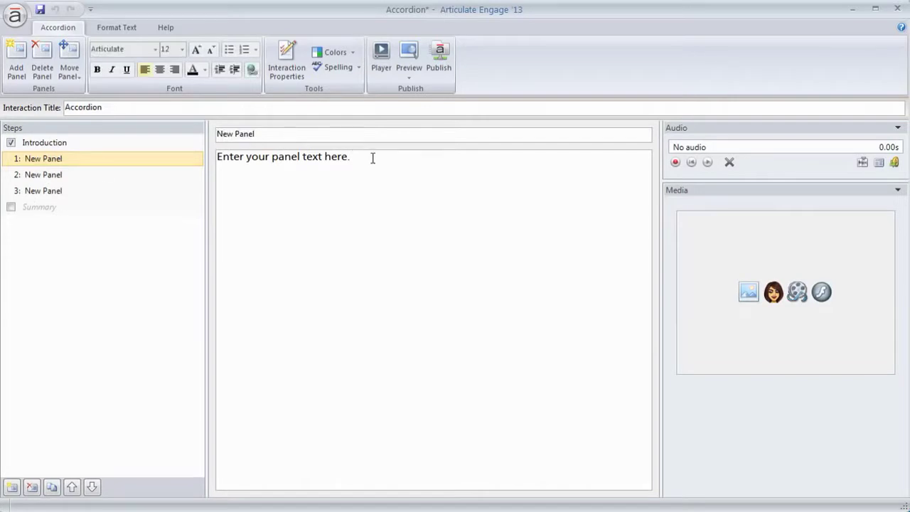
left_click_drag(373, 158, 224, 167)
left_click(353, 193)
- Preview the accordion from the first panel, open the other panels in the preview, and return to editing
left_click(409, 70)
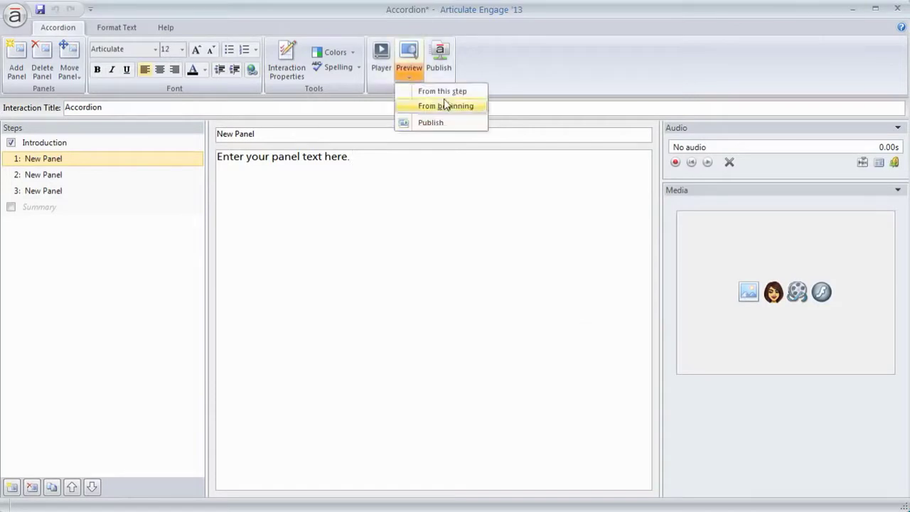
left_click(442, 92)
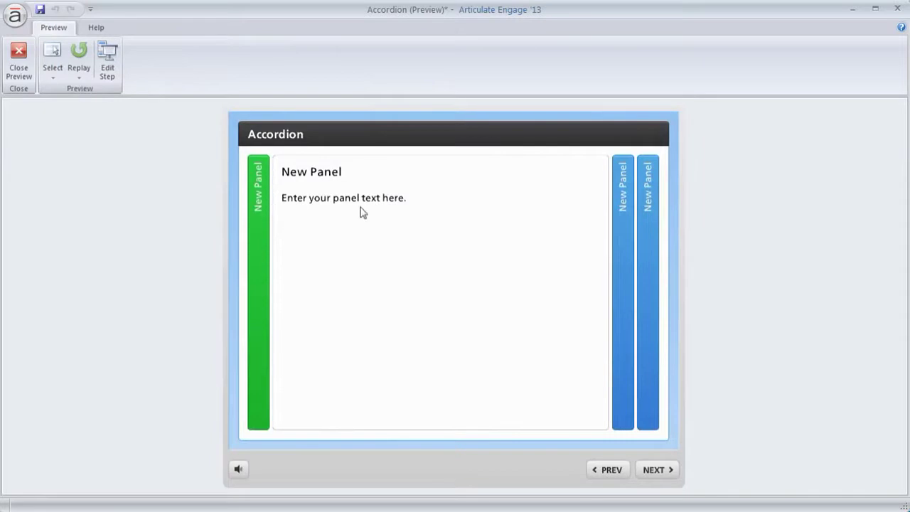
left_click(618, 310)
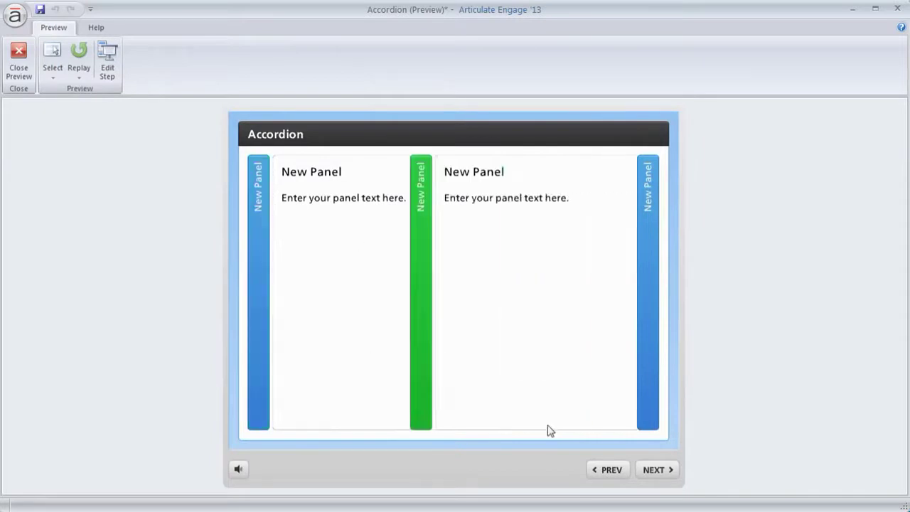
left_click(649, 316)
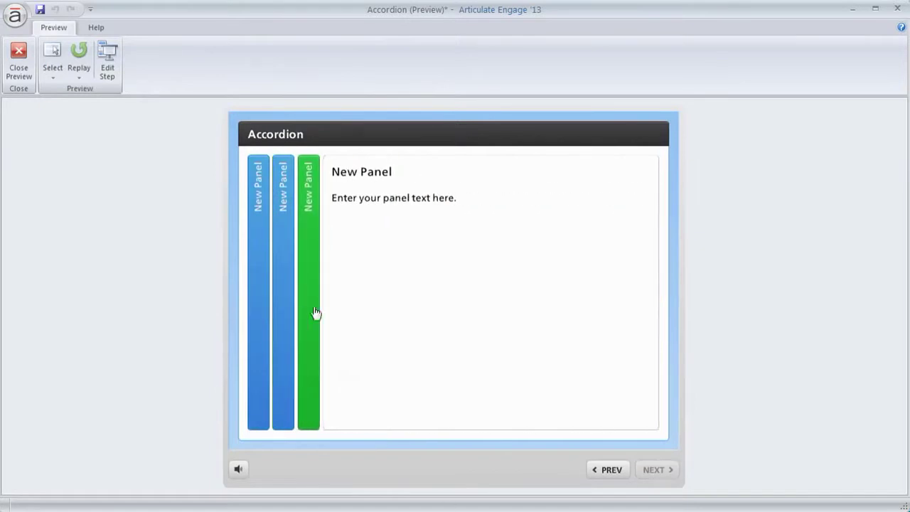
left_click(292, 309)
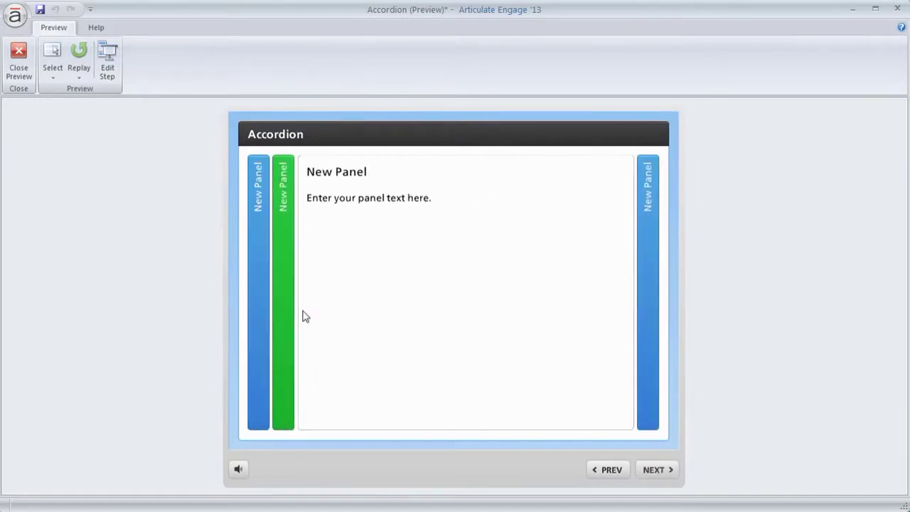
left_click(19, 58)
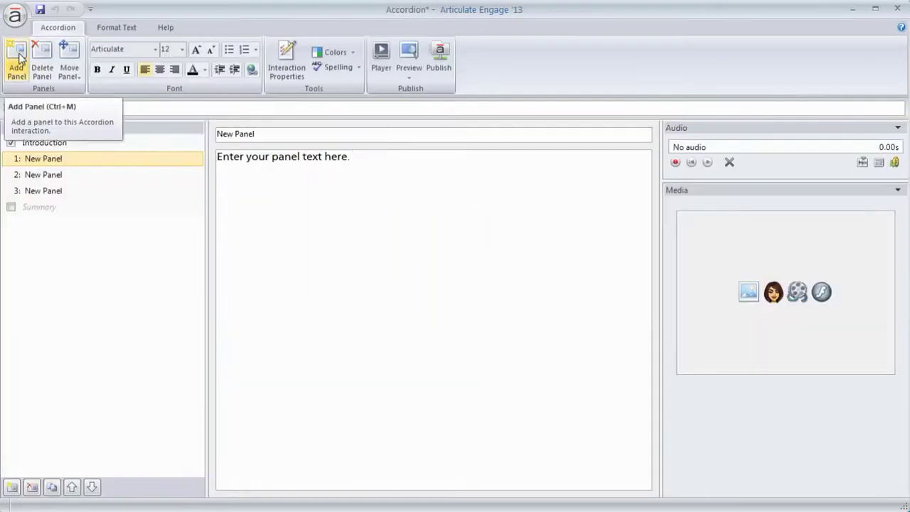
left_click(25, 162)
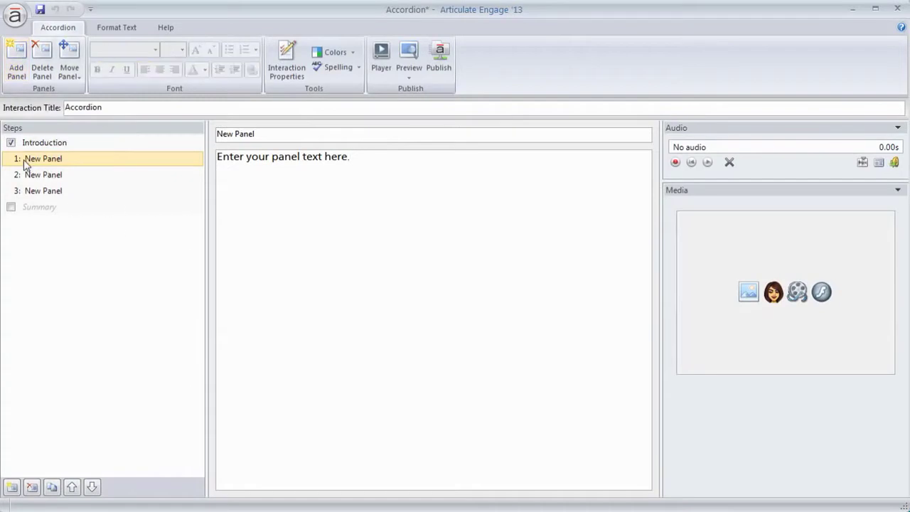
left_click(69, 67)
left_click(94, 303)
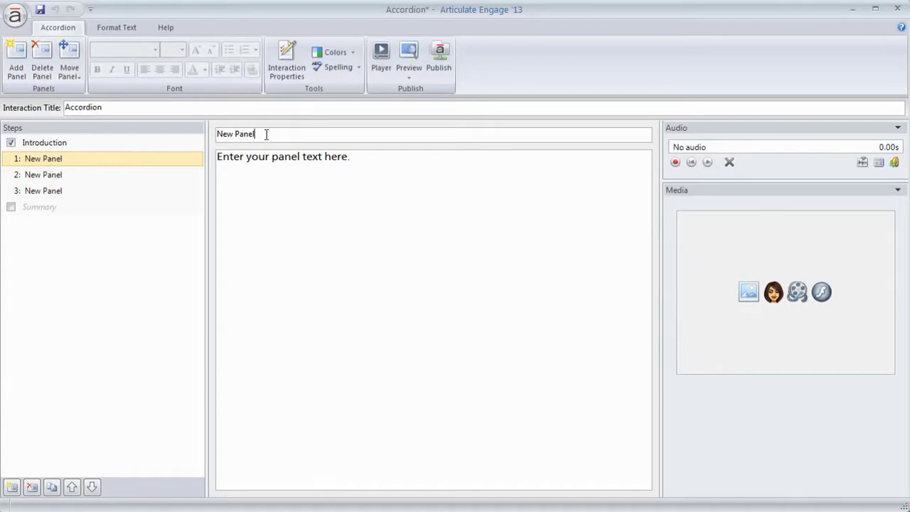
- Title the first panel "Panel One from" plus the presenter's first name, and replace its body text with placeholder text from =lorem(2,2)
left_click_drag(264, 135, 150, 147)
type("Panel One f")
left_click(363, 164)
left_click_drag(364, 160, 204, 162)
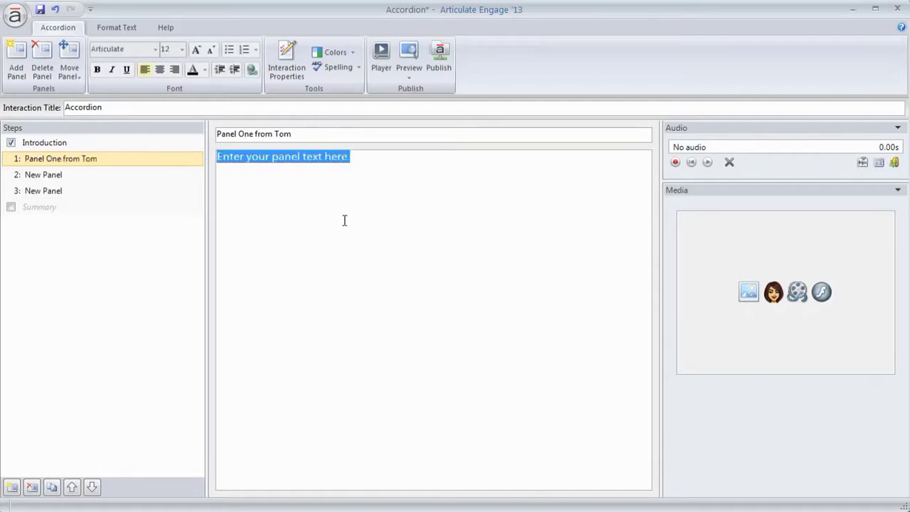
type("=lorem")
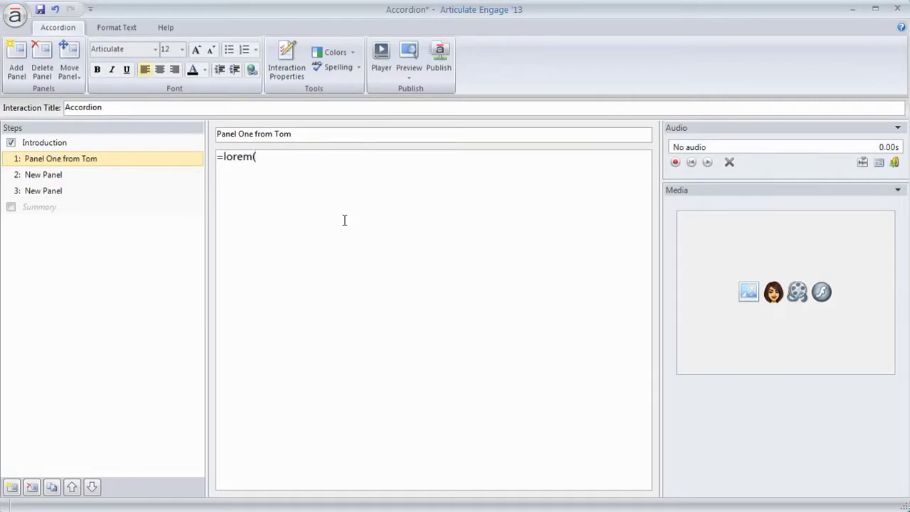
type("(2,2)")
key("Return")
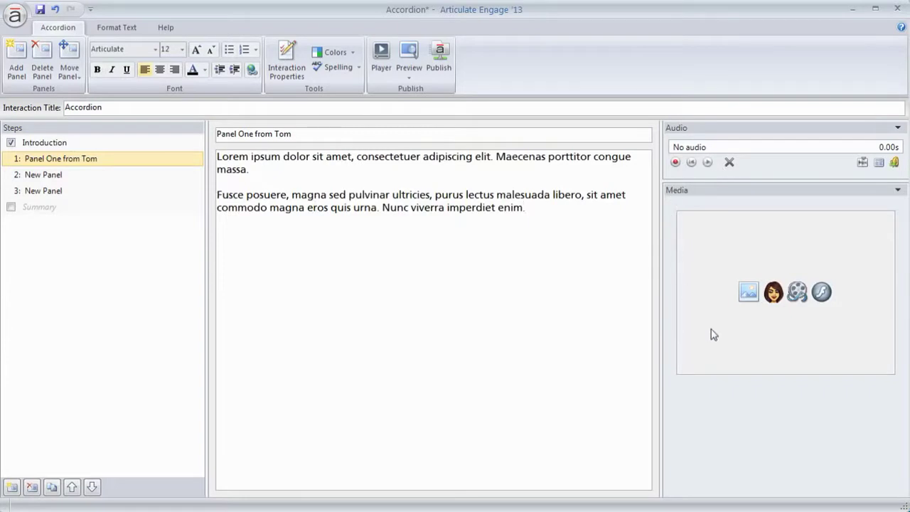
- Insert the left-facing Female 1 talking character into the first panel and set its position to Right
left_click(774, 297)
left_click(774, 321)
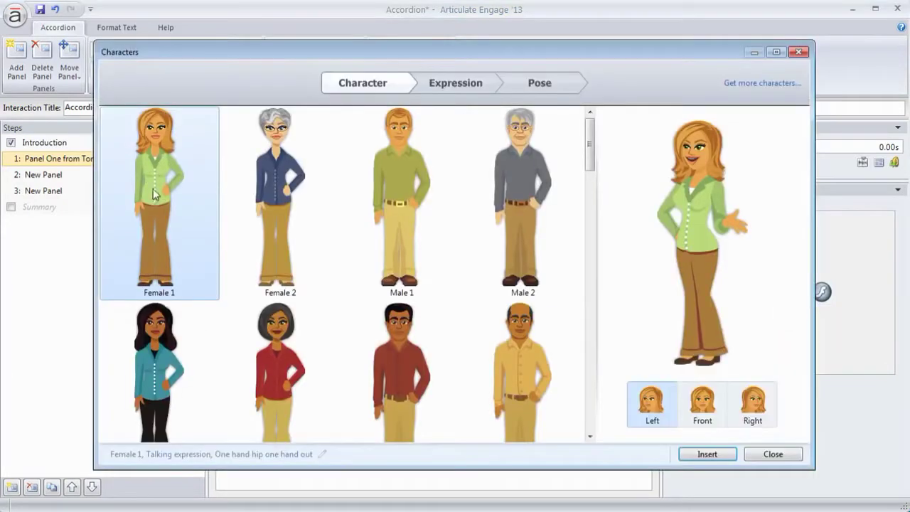
left_click(709, 455)
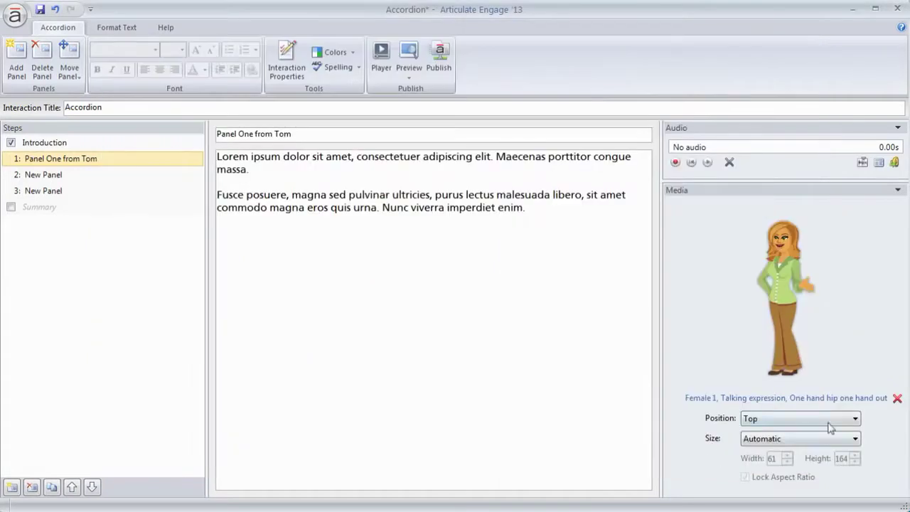
left_click(855, 425)
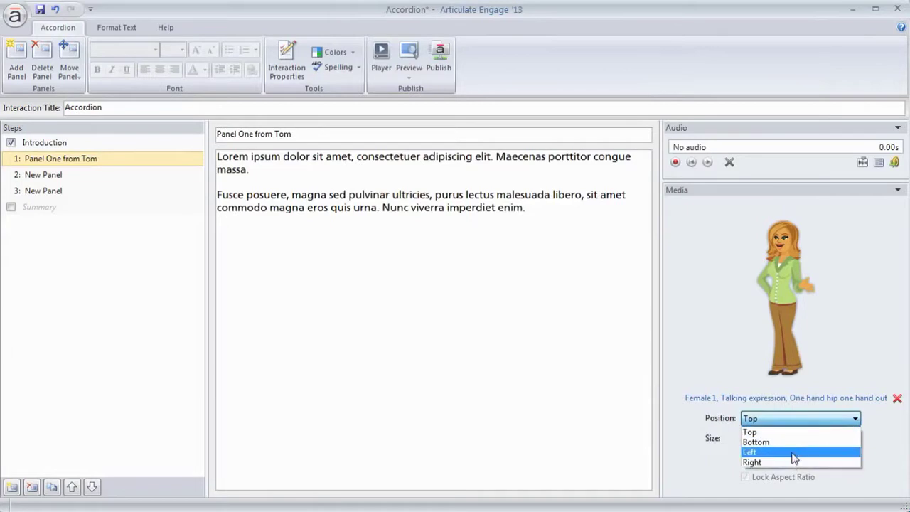
left_click(794, 460)
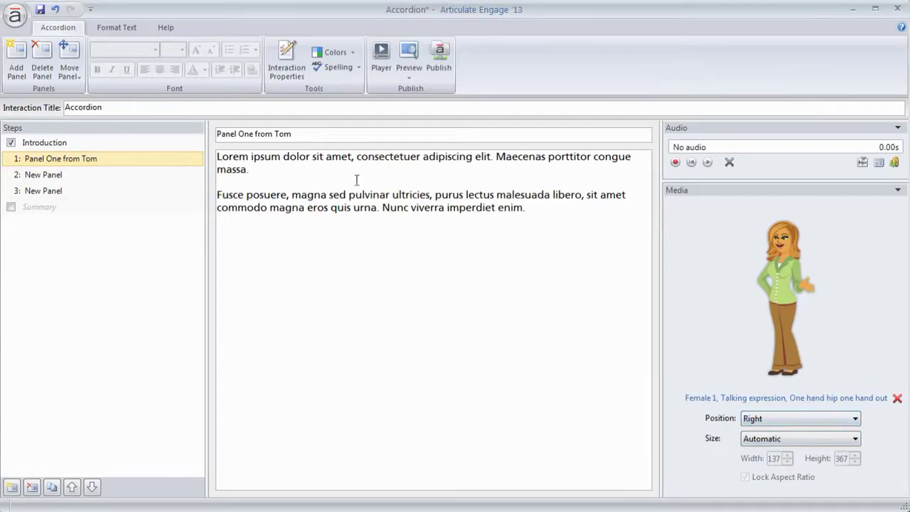
- Preview the first panel with its text and character, switch through the other panels and back, and return to editing
left_click(409, 76)
left_click(423, 93)
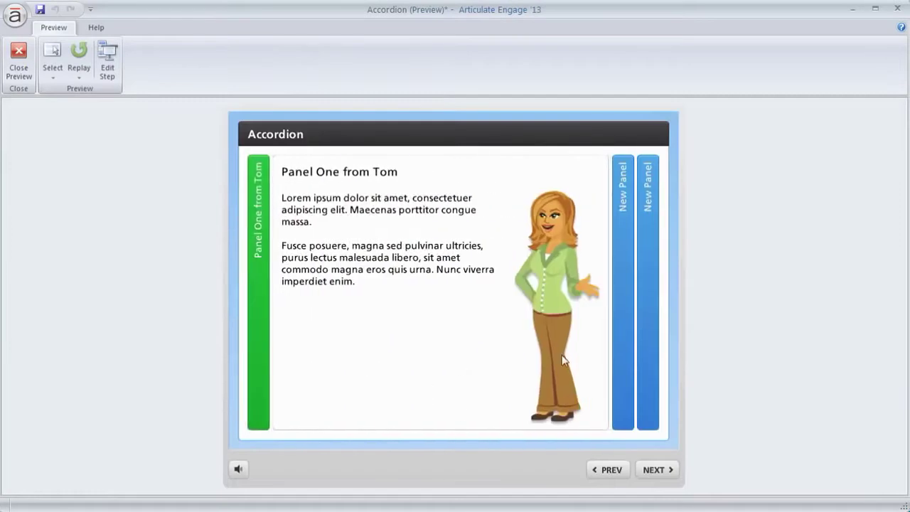
left_click(626, 279)
left_click(648, 292)
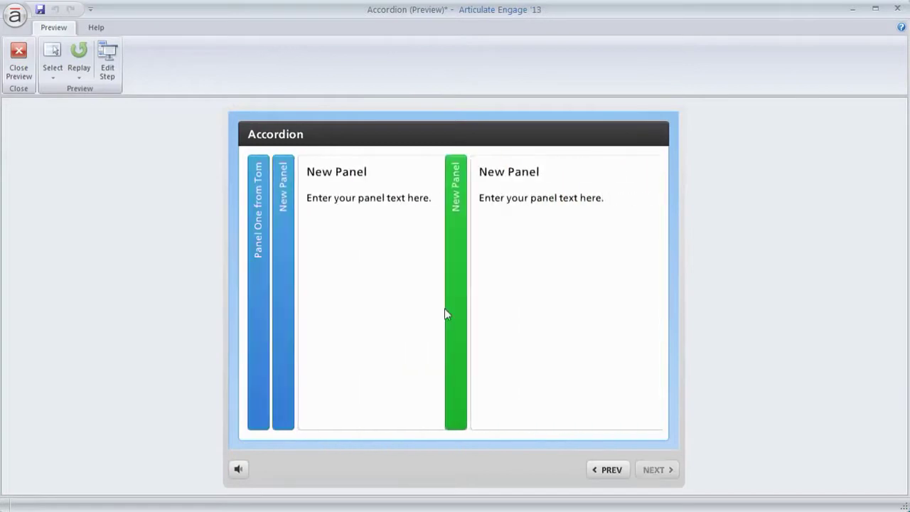
left_click(263, 271)
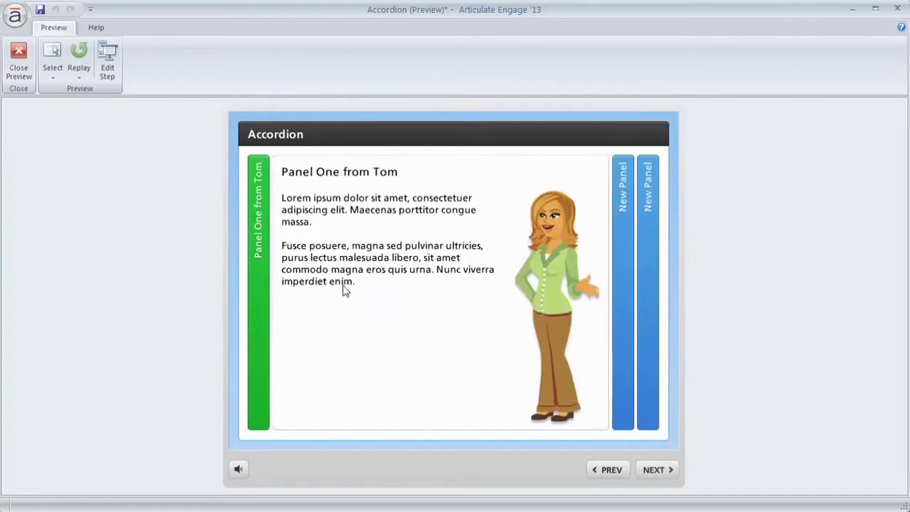
left_click(19, 54)
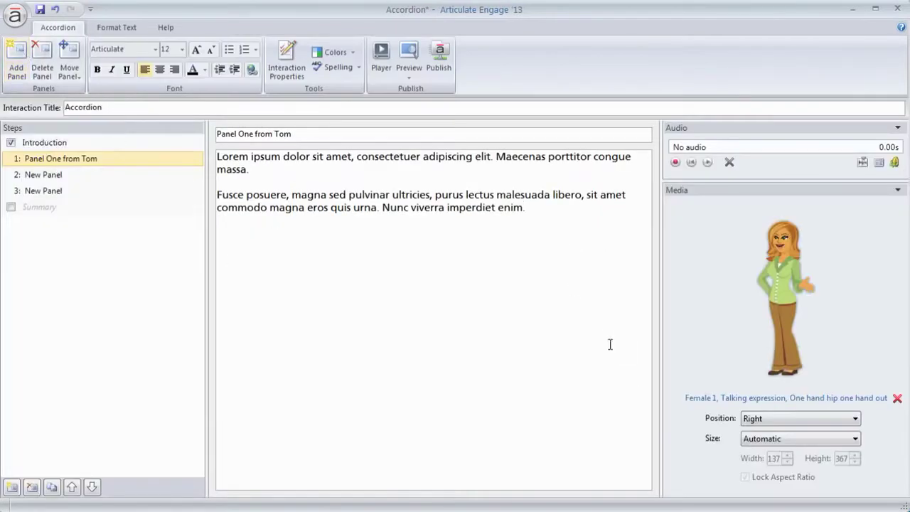
- Format all of the first panel's body text in the Action Man font at size 14
left_click_drag(527, 207, 214, 157)
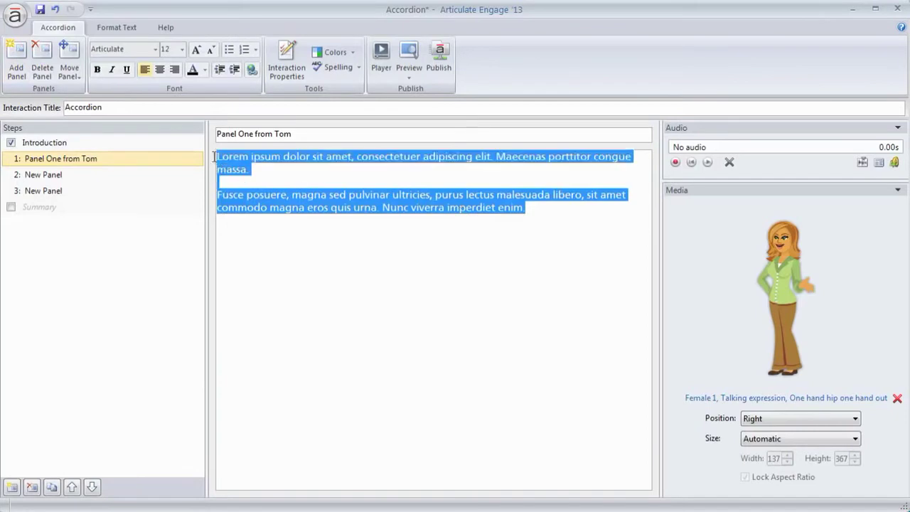
left_click(154, 49)
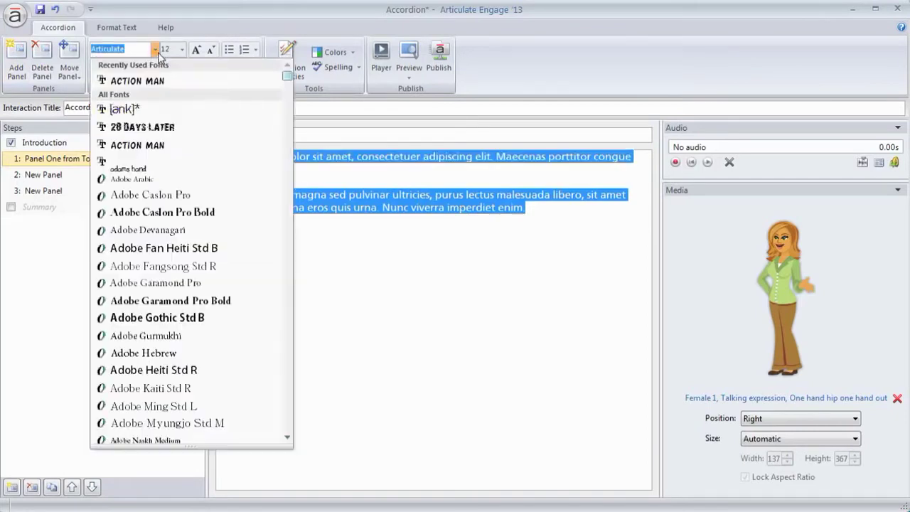
left_click(135, 81)
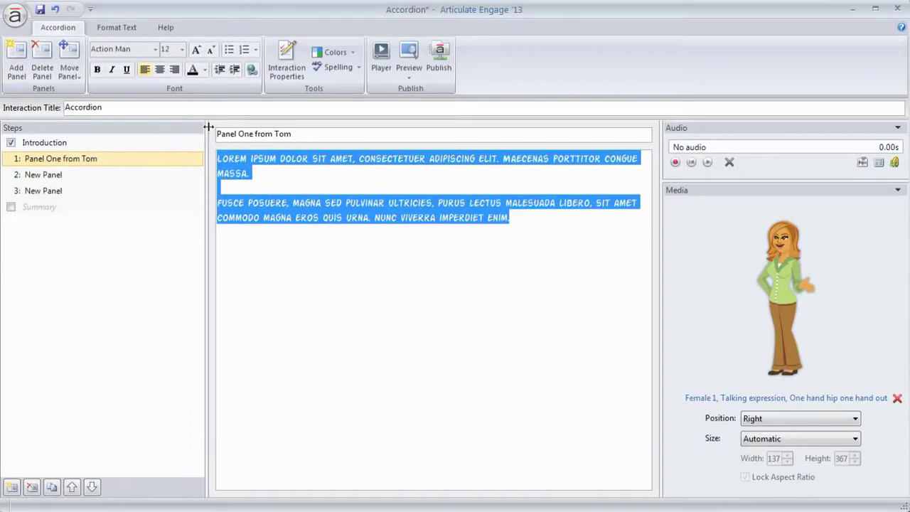
left_click(196, 50)
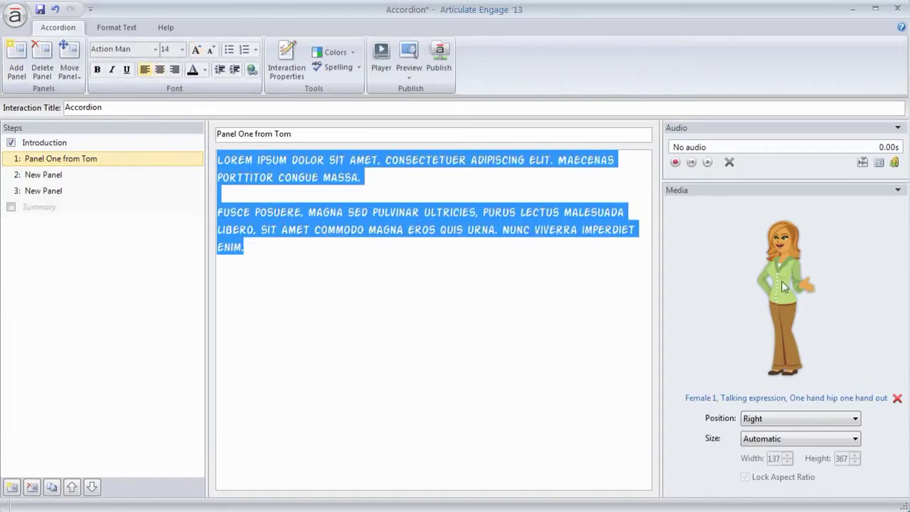
- Replace the panel's left-facing character with the Female 1 talking character facing right
left_click(896, 400)
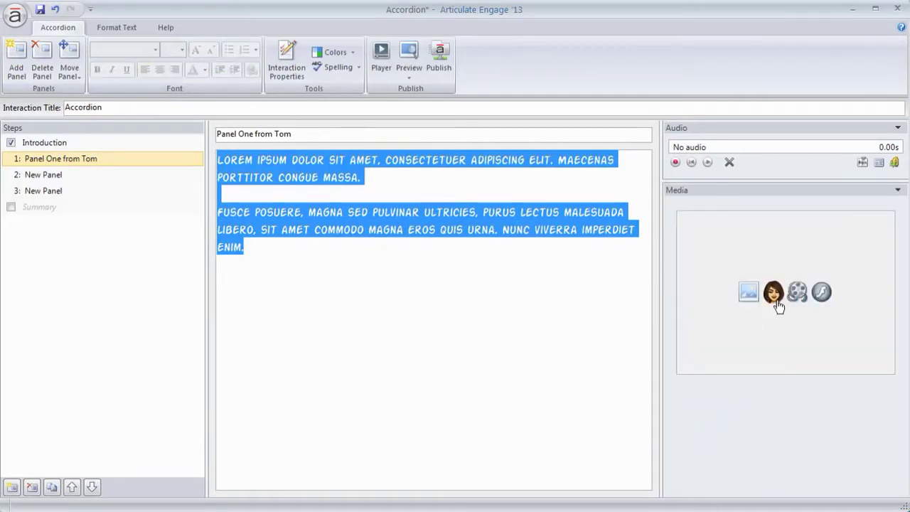
left_click(774, 301)
left_click(792, 317)
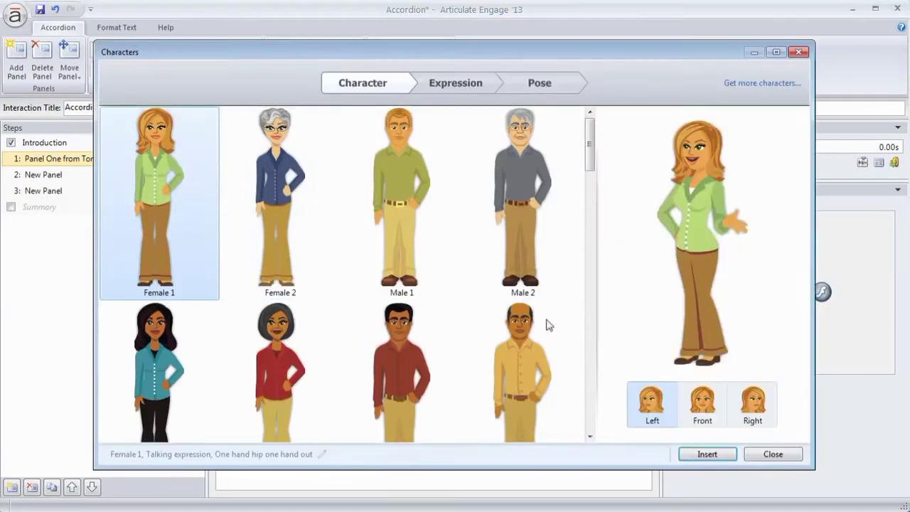
left_click(751, 400)
left_click(717, 454)
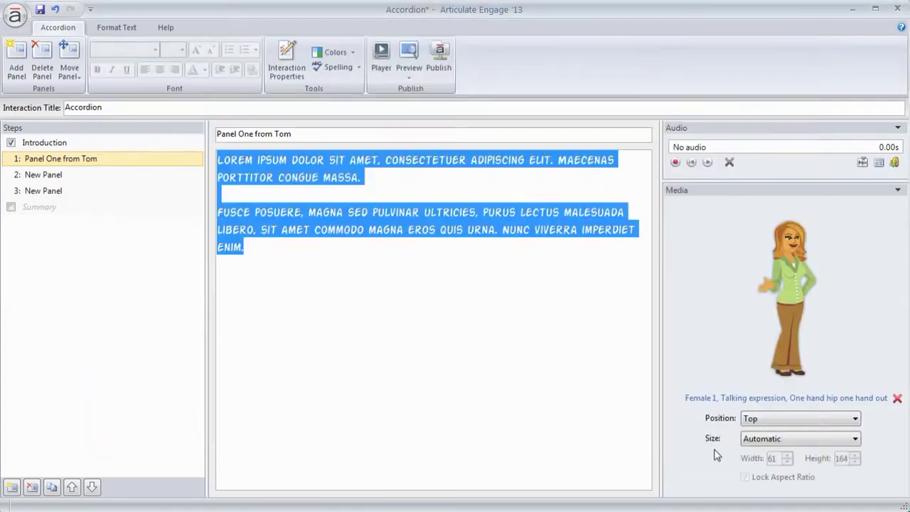
- Set the character's position to Right, preview the first panel, and return to editing
left_click(855, 418)
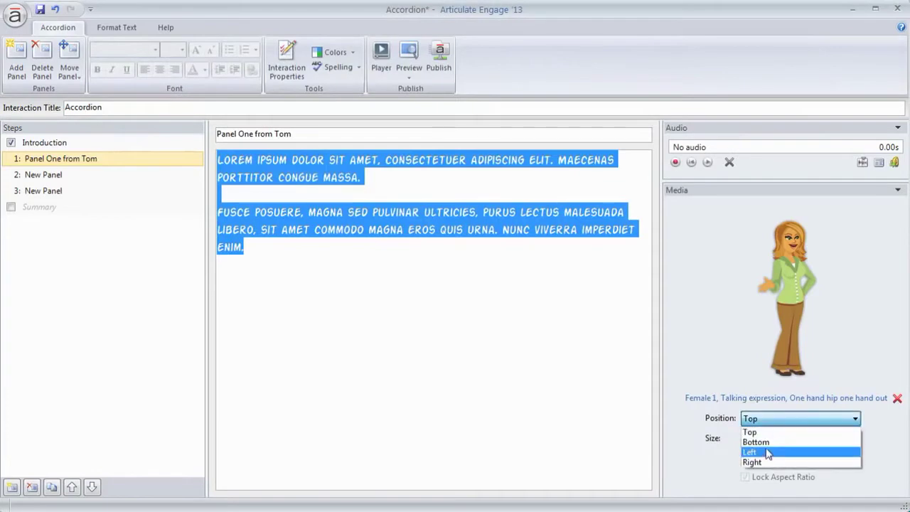
left_click(762, 463)
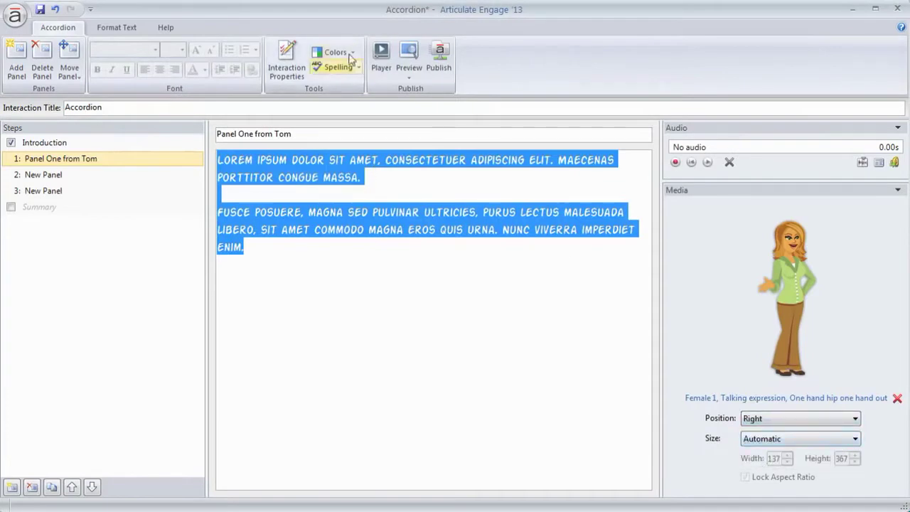
left_click(409, 77)
left_click(441, 92)
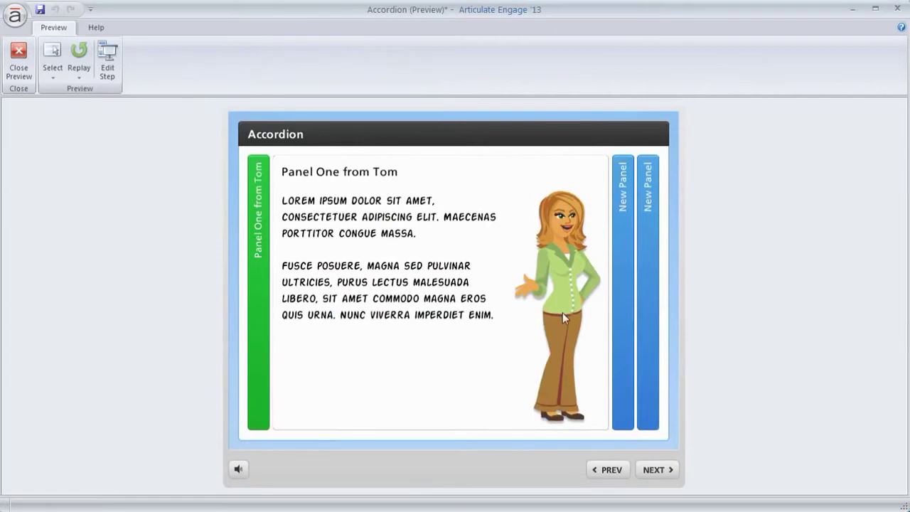
left_click(18, 64)
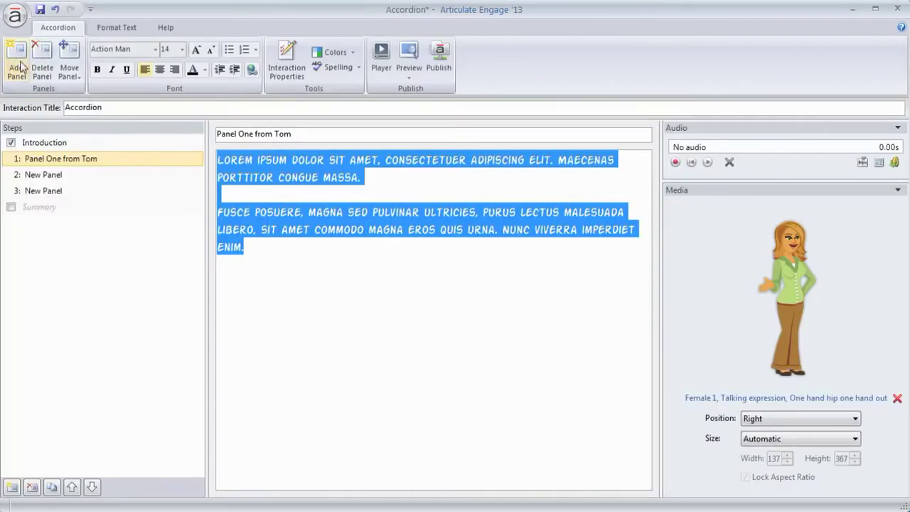
- Set the character's position to Left, preview the first panel, and return to editing
left_click(852, 419)
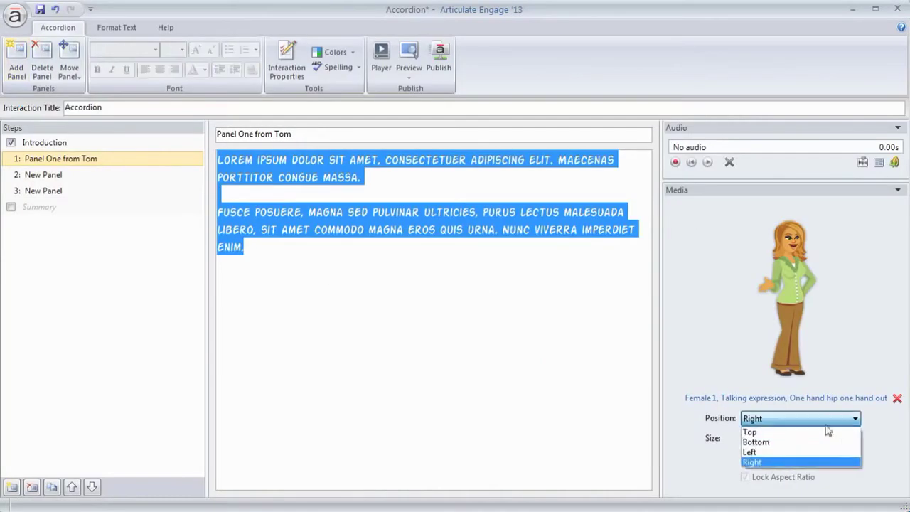
left_click(789, 453)
left_click(409, 71)
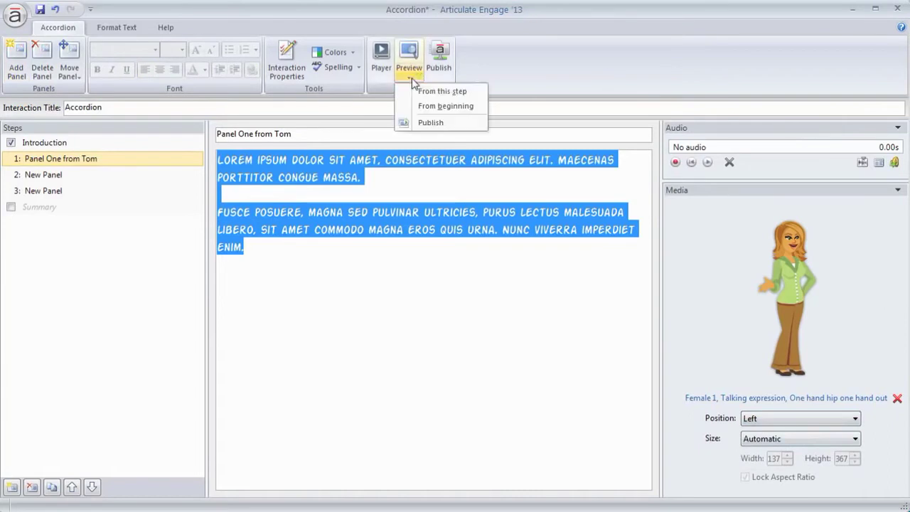
left_click(423, 90)
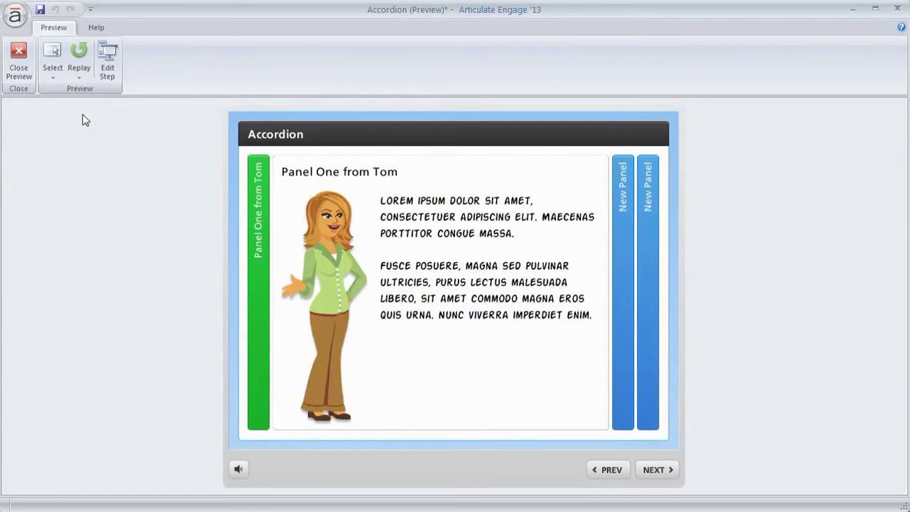
left_click(19, 58)
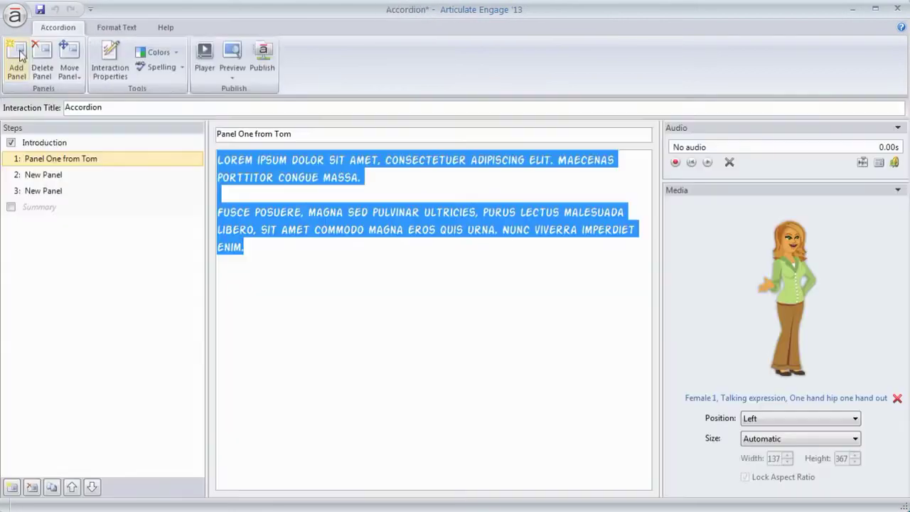